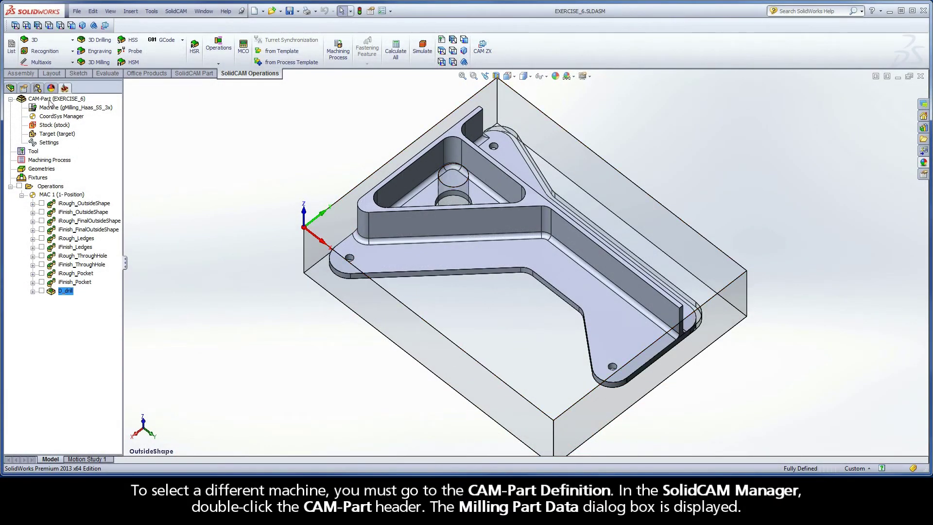
Change the CAM-Part's Machine Database to Haas_SS and confirm the part data.
double_click(50, 99)
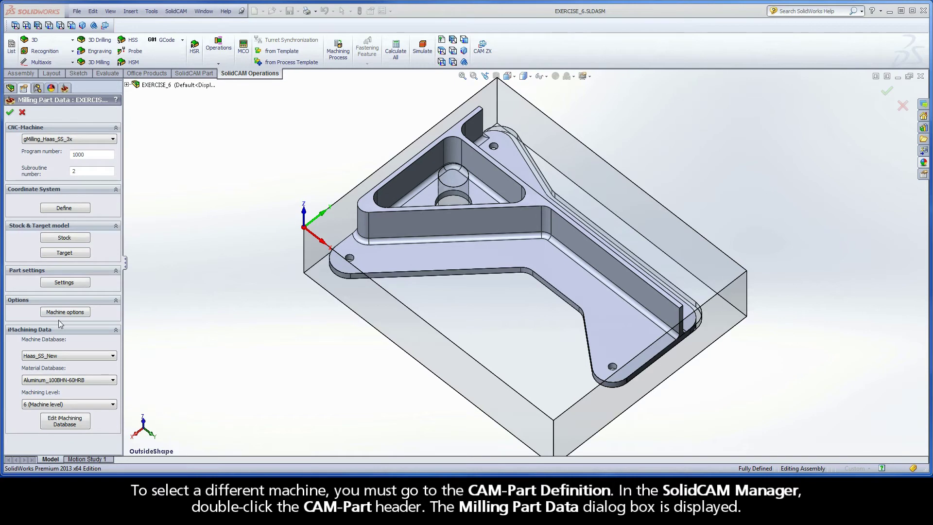
left_click(60, 357)
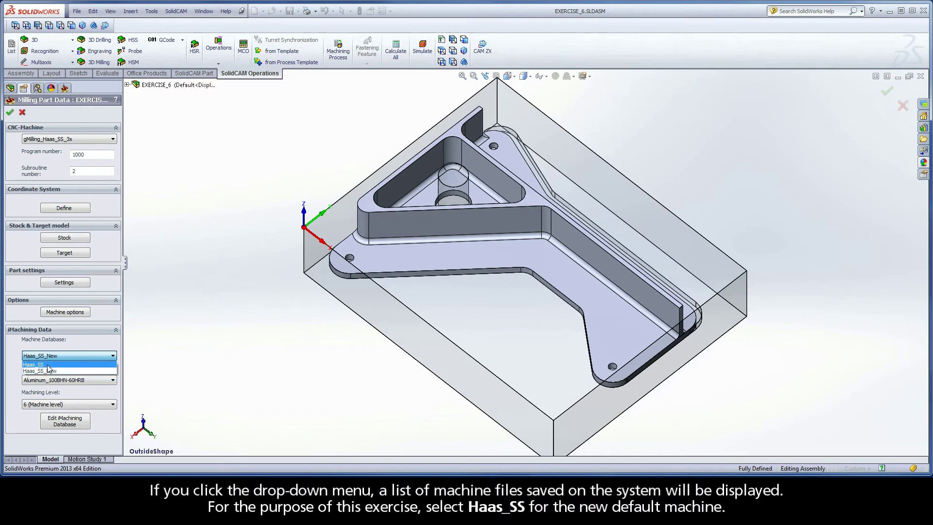
left_click(49, 364)
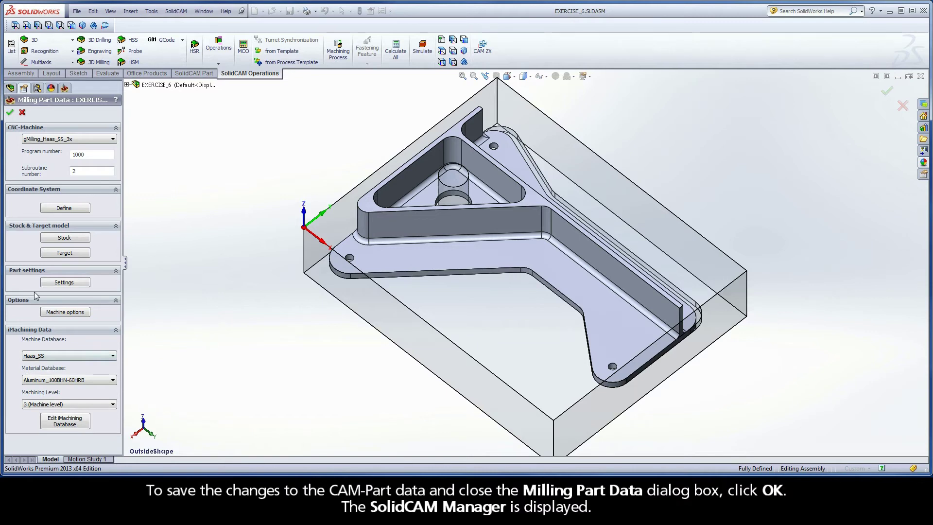
left_click(11, 115)
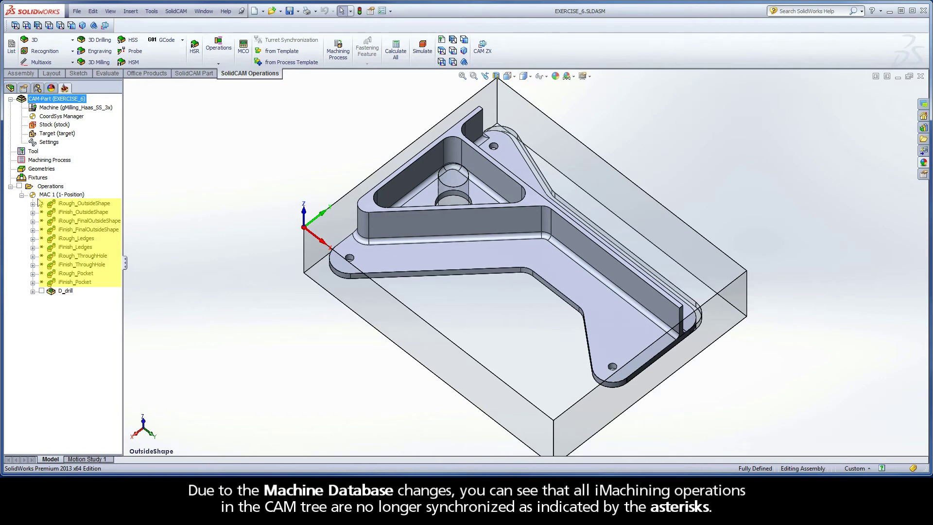
Calculate iRough_OutsideShape and dismiss the iMachining data changed warning.
right_click(110, 204)
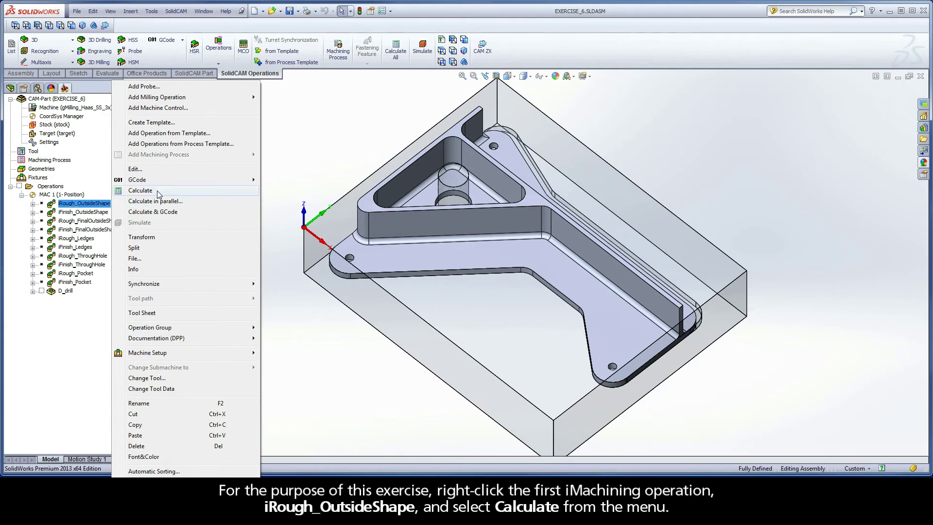
left_click(141, 190)
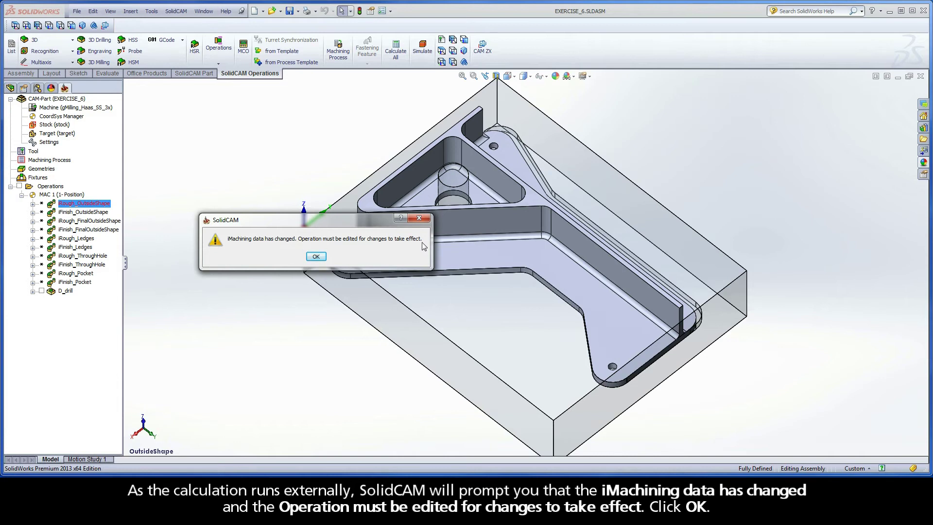
left_click(317, 256)
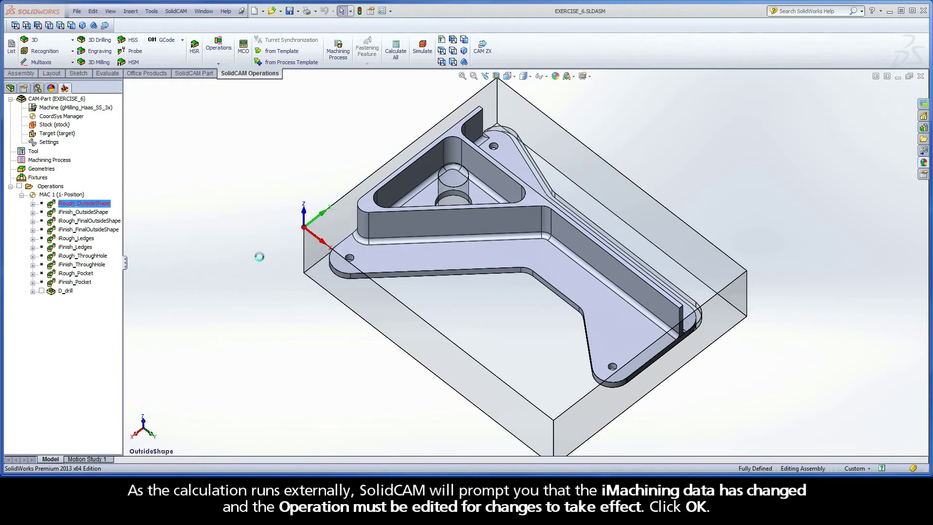
Open iRough_OutsideShape for editing and synchronize it with Yes (Wizard on).
double_click(101, 204)
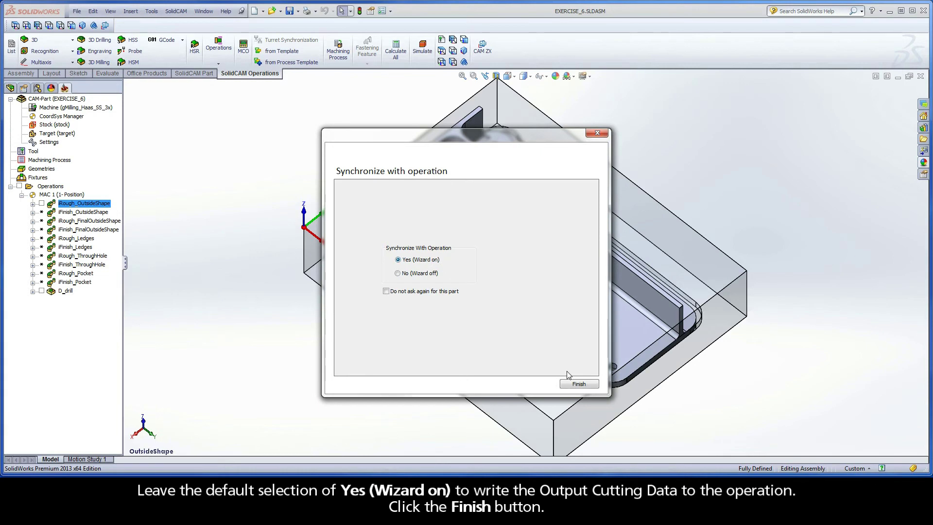
left_click(579, 384)
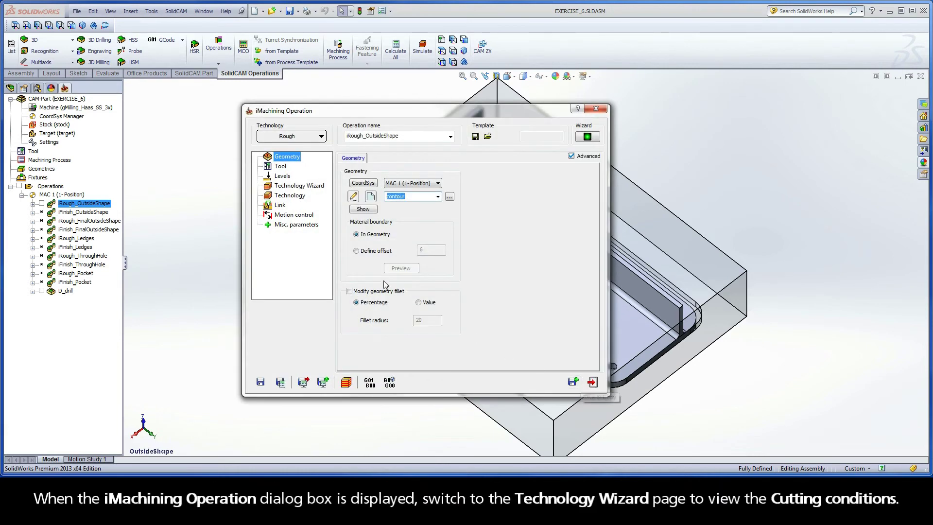
Review iRough_OutsideShape's Technology Wizard View 1 and View 2 data, then save, calculate and exit.
left_click(297, 189)
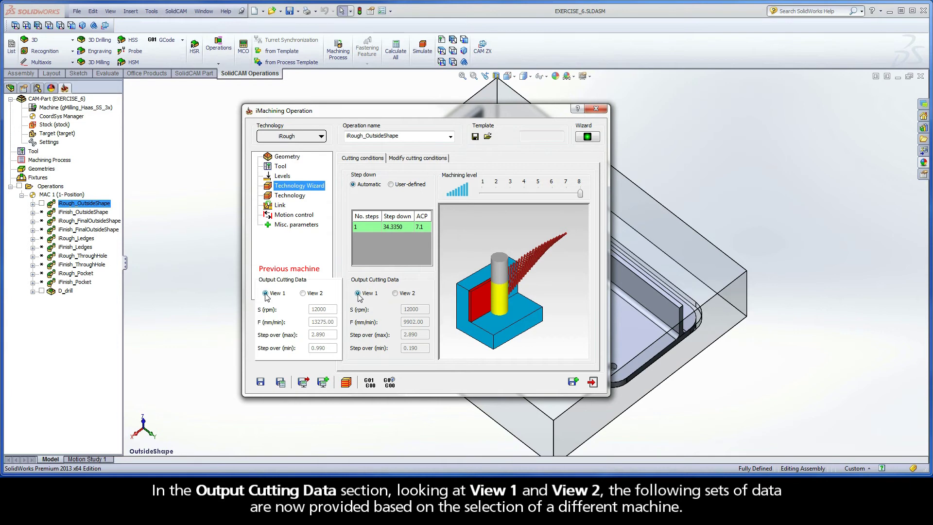
left_click(395, 294)
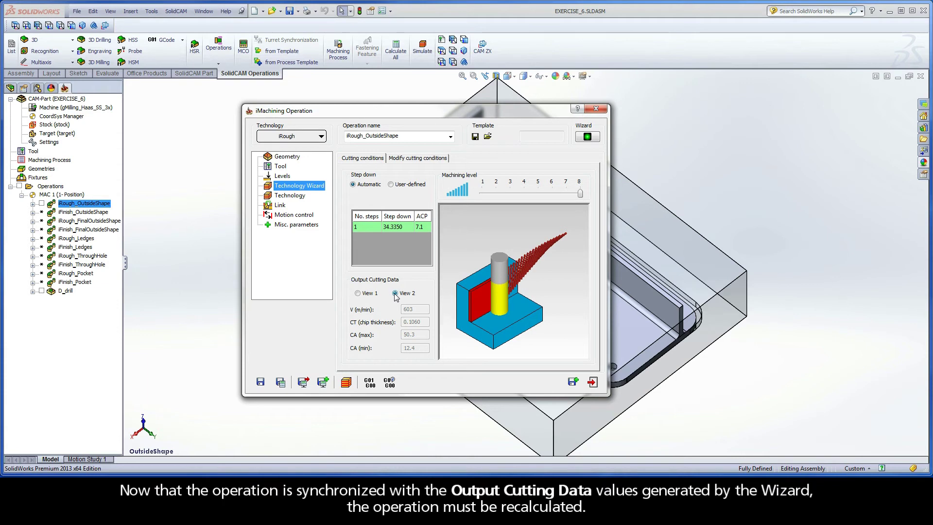
left_click(282, 383)
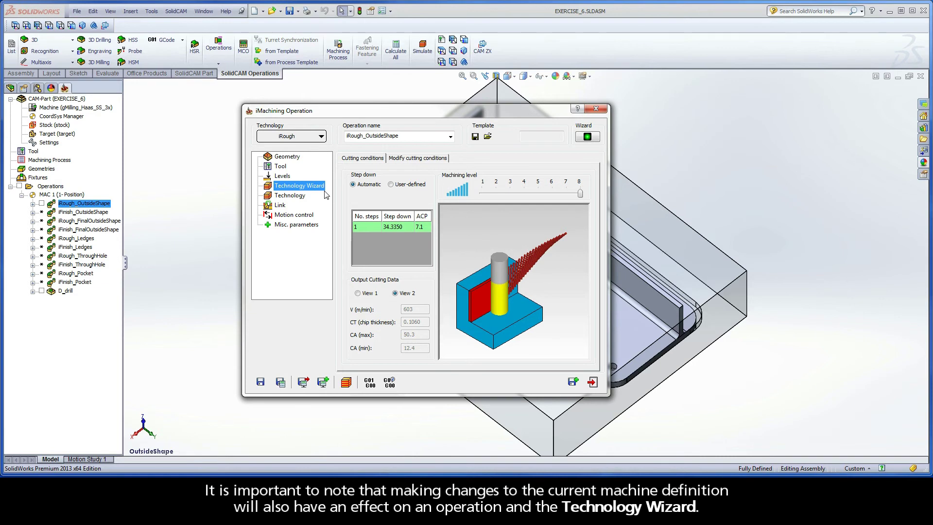
left_click(593, 382)
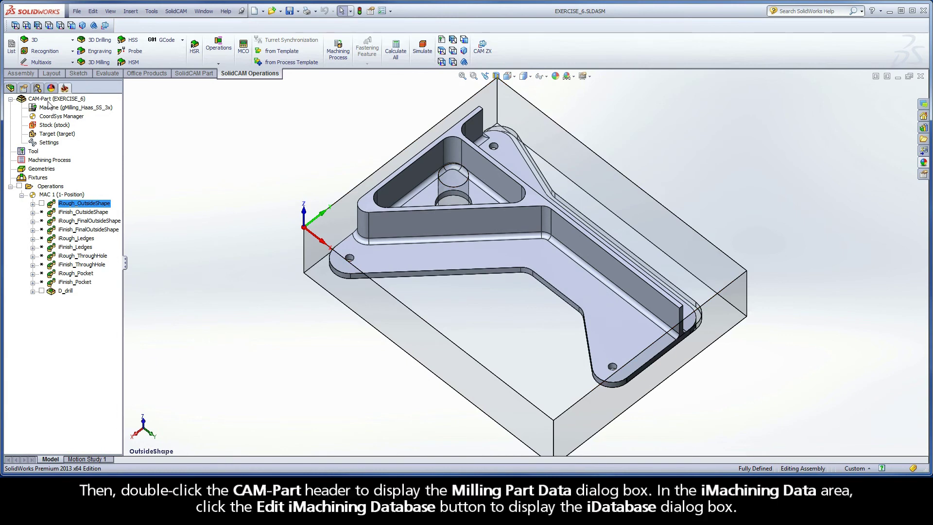
Open the CAM-Part data and launch Edit iMachining Database.
double_click(48, 100)
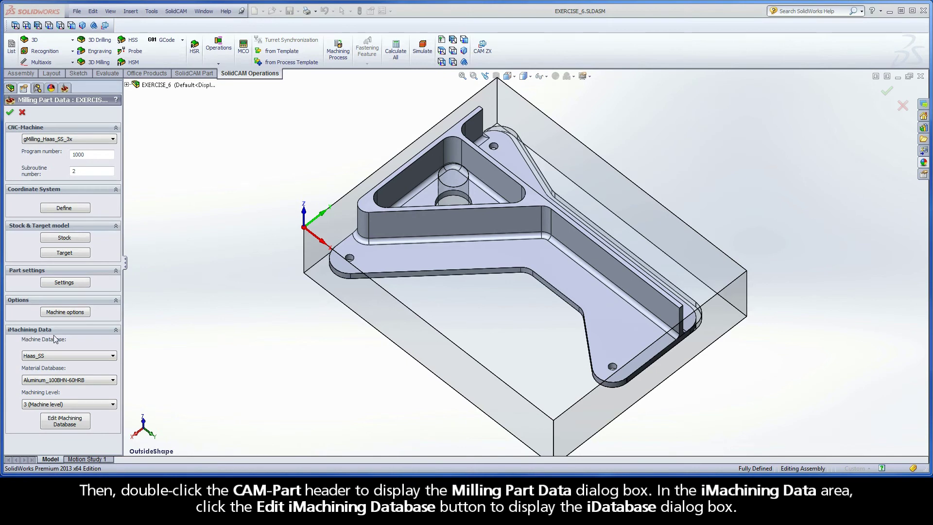
left_click(66, 420)
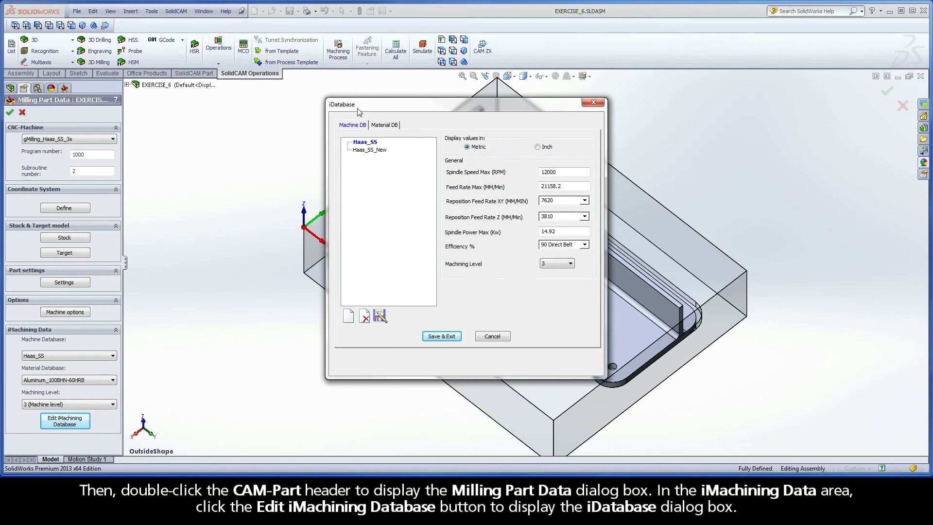
Compare Haas_SS and Haas_SS_New spindle speed, feed rate and spindle power maximums.
left_click(368, 143)
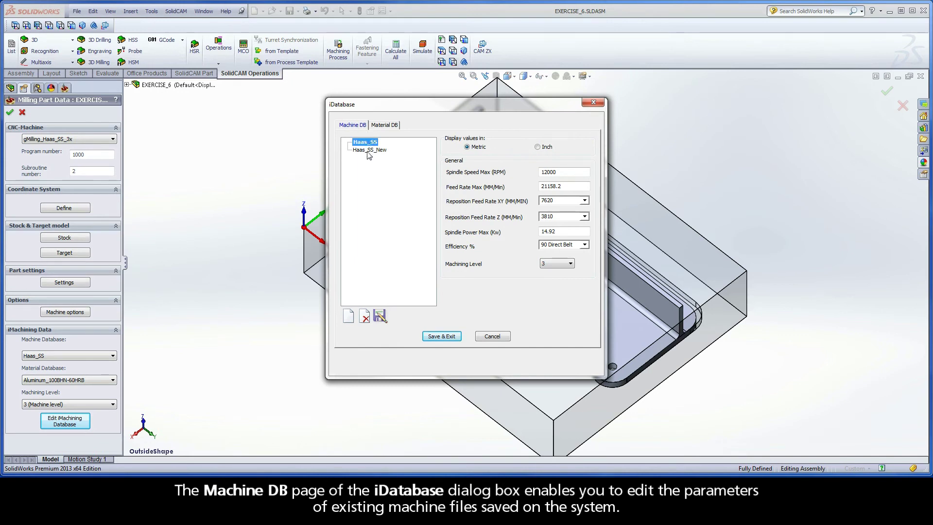
left_click(368, 150)
left_click(367, 144)
left_click(547, 172)
left_click(542, 187)
left_click(558, 231)
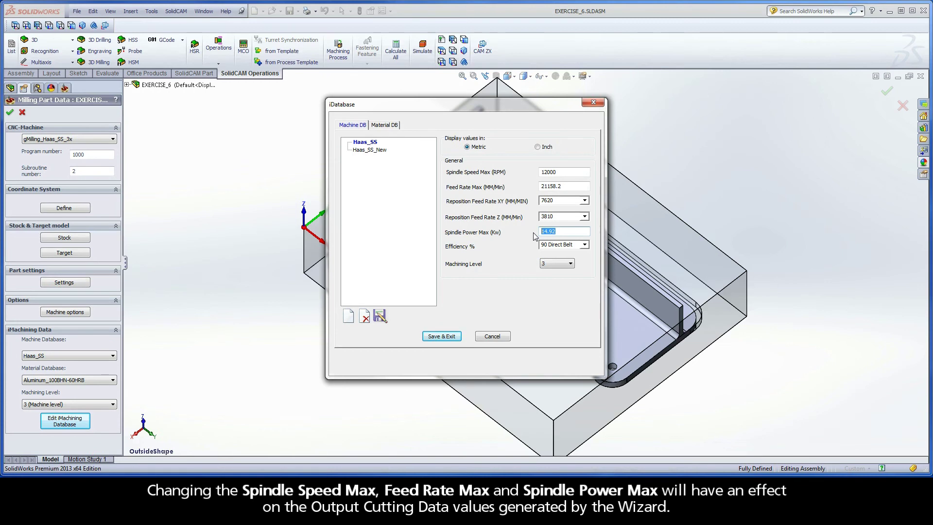
Keep Machining Level at 3 and save the Haas_SS database with Save & Exit.
left_click(555, 265)
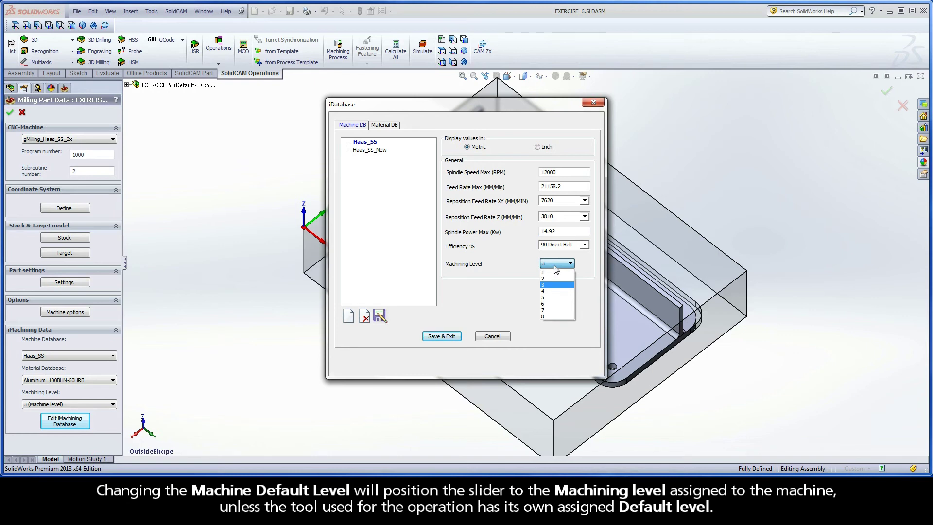
left_click(554, 266)
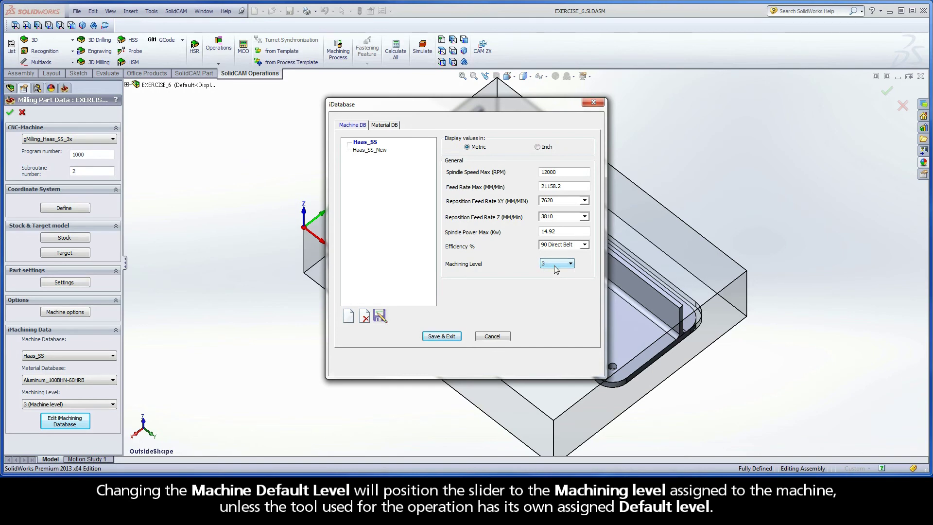
left_click(442, 338)
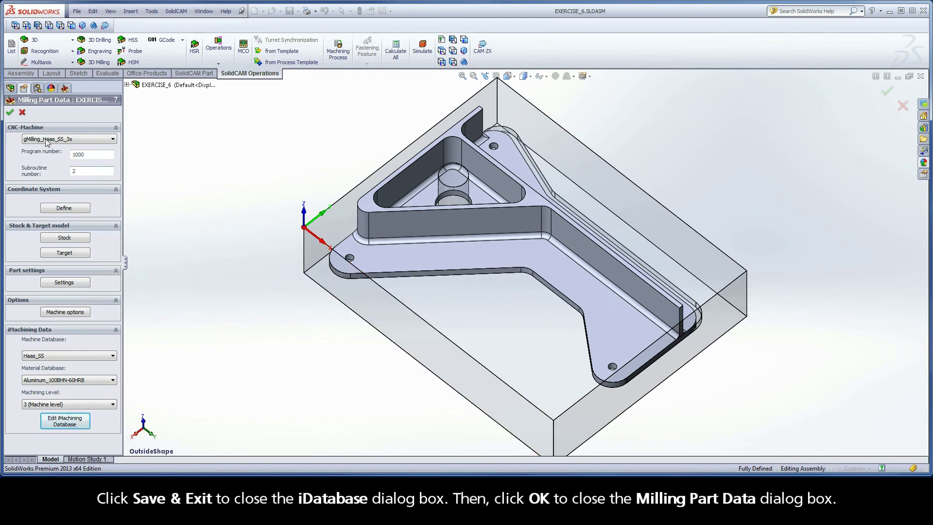
Confirm Milling Part Data, then open iFinish_OutsideShape with No (Wizard off) synchronization.
left_click(9, 112)
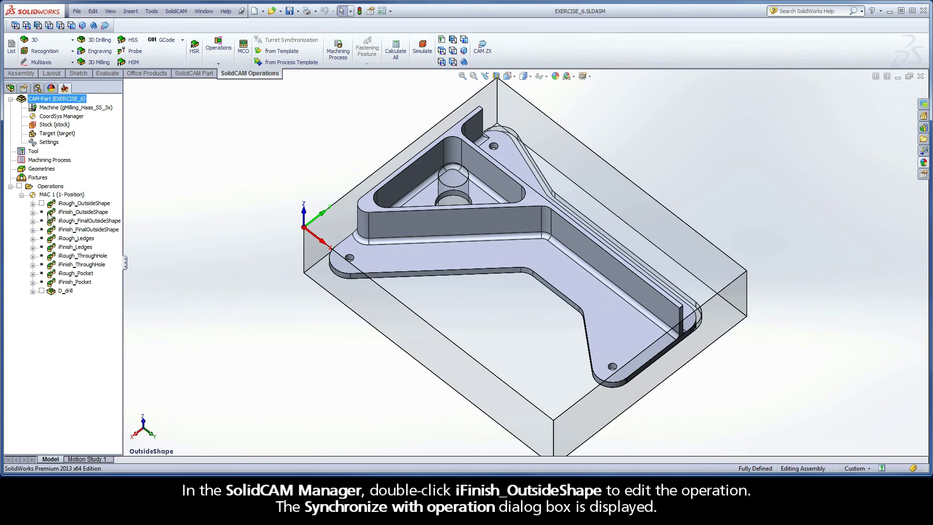
double_click(103, 212)
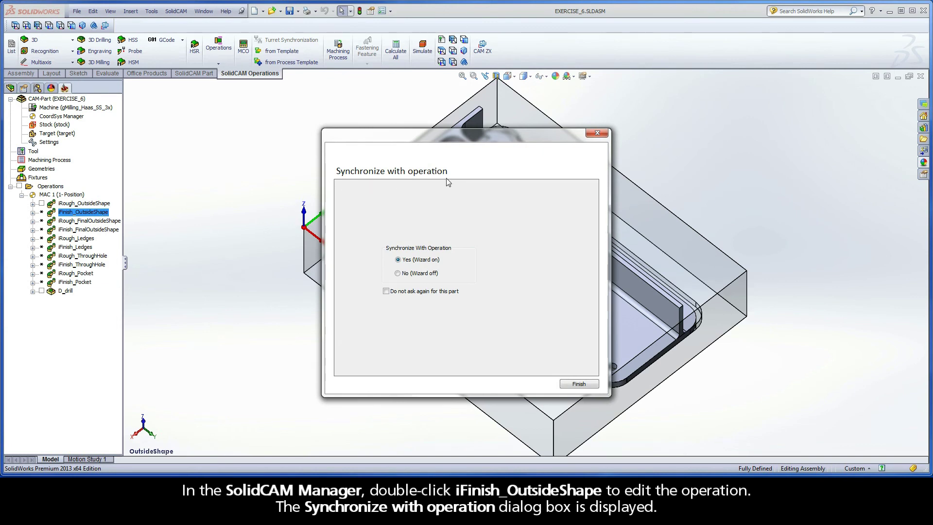
left_click(398, 274)
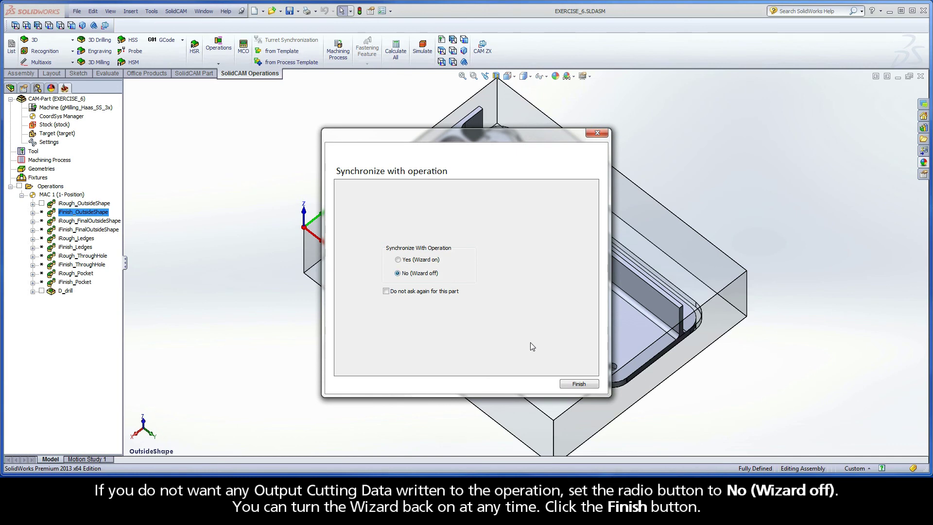
left_click(579, 384)
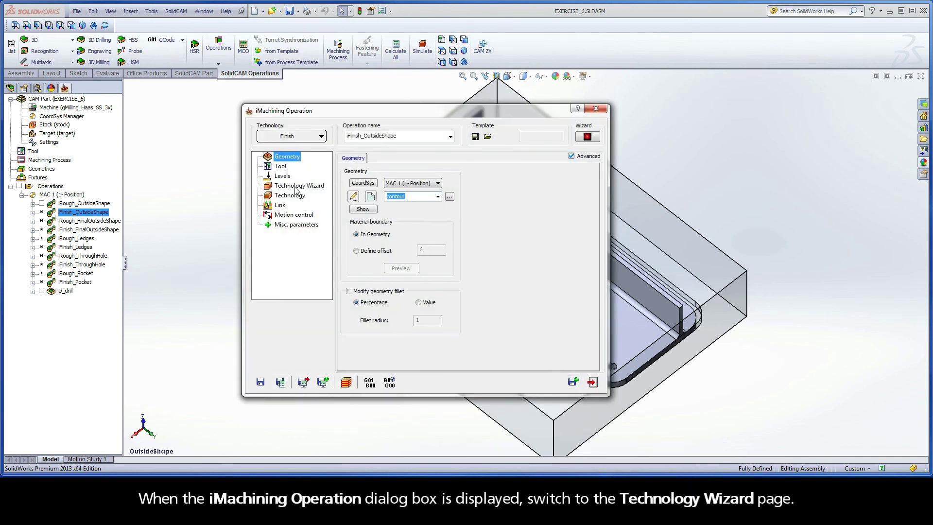
Raise machining level to 8 and verify step down 34.335 and angles 28.83–50.33 stay unchanged.
left_click(297, 187)
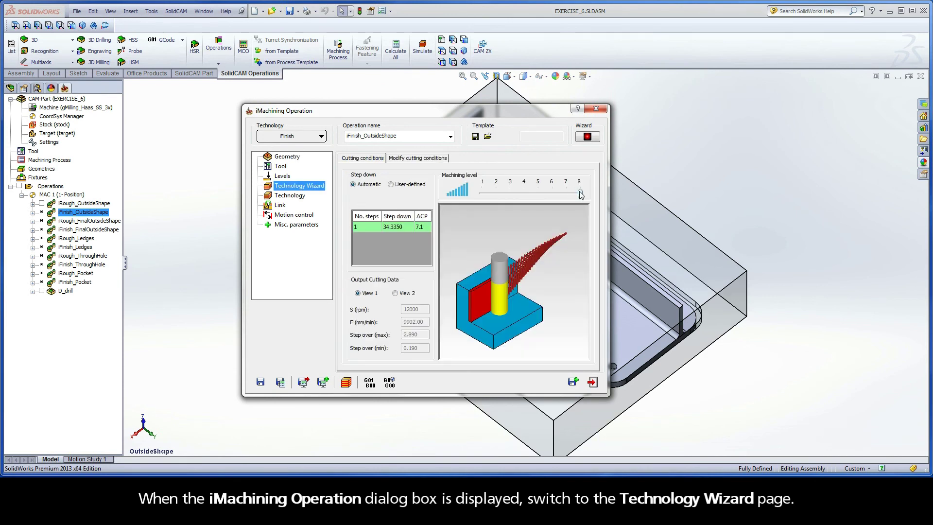
mouse_move(580, 194)
left_mouse_down()
mouse_move(492, 195)
mouse_move(580, 194)
left_mouse_up()
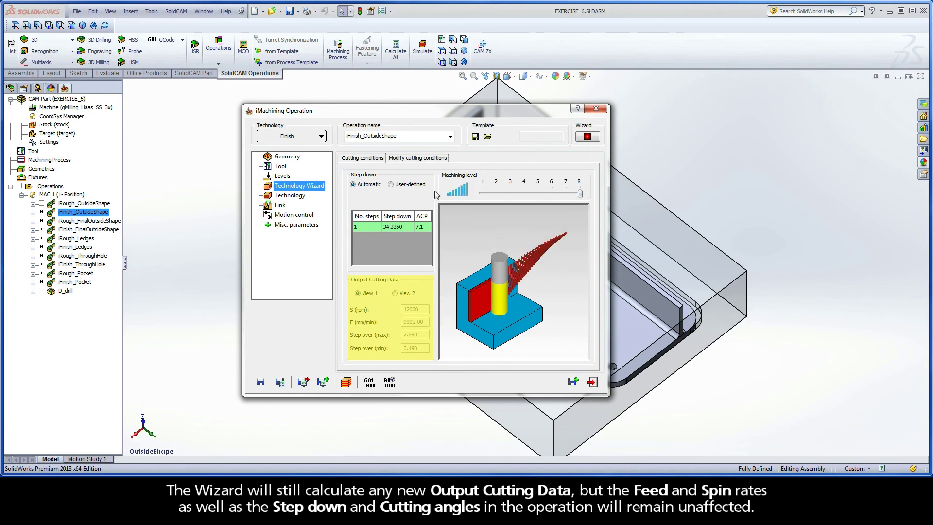
left_click(280, 166)
left_click(369, 164)
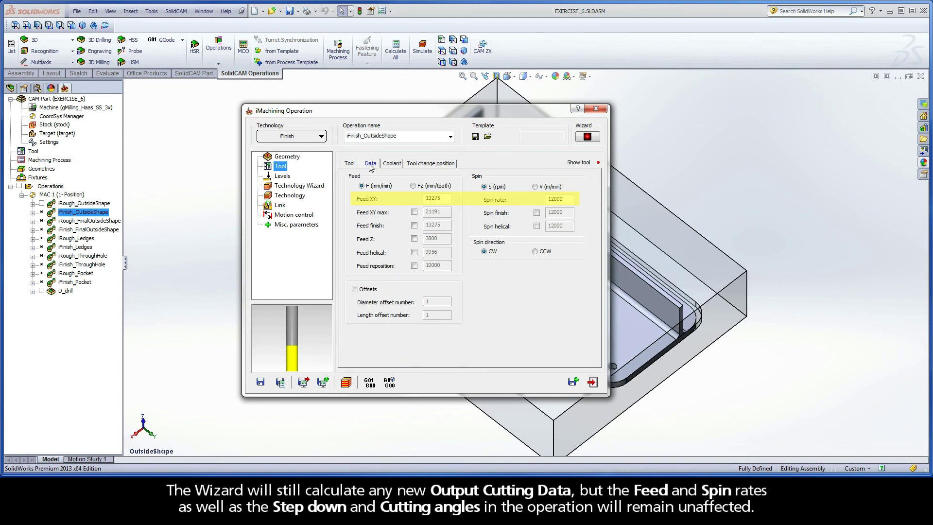
left_click(291, 195)
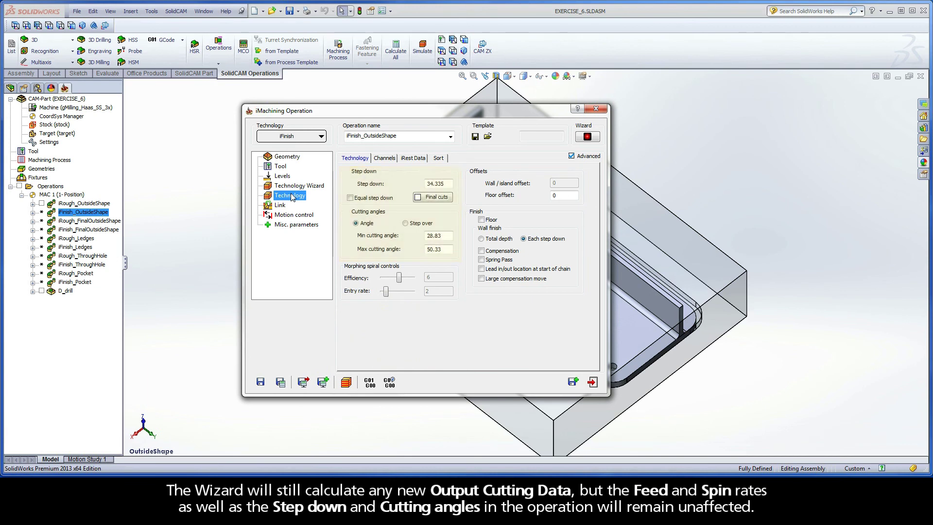
Turn the Wizard on and verify synced feed XY 9902, spin 12000, min angle 12.43.
left_click(587, 138)
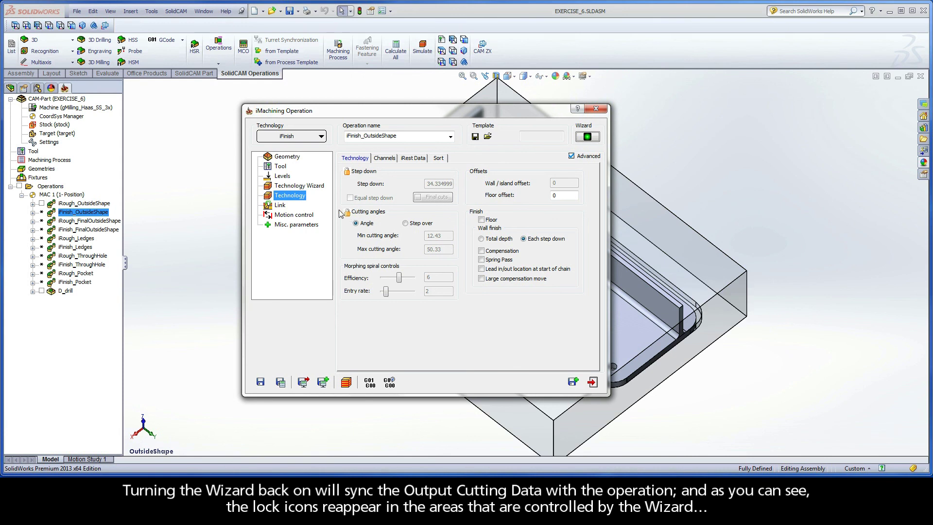
left_click(283, 167)
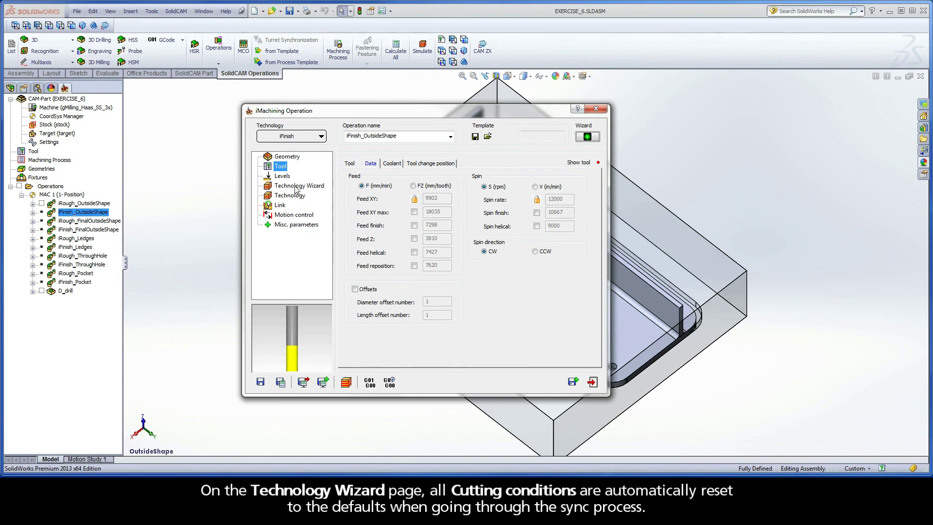
left_click(296, 189)
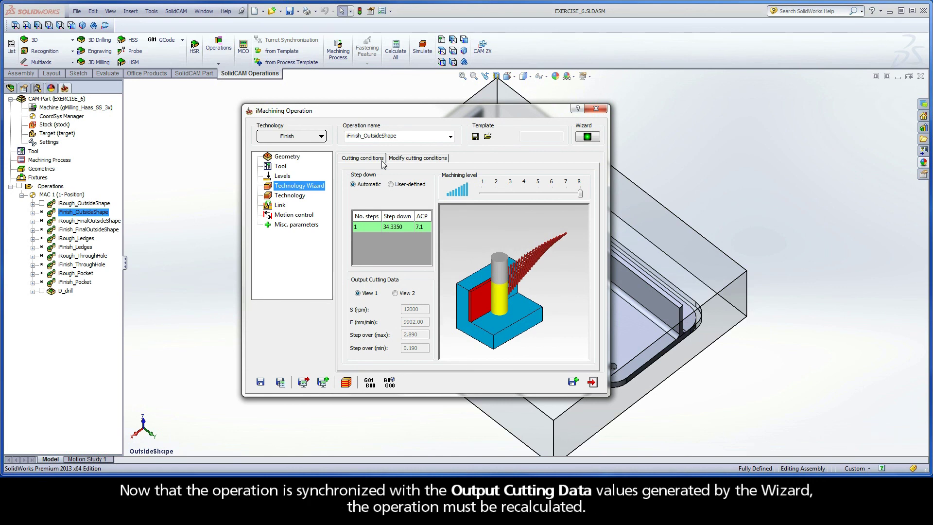
Save and calculate iFinish_OutsideShape, then exit the iMachining Operation dialog.
left_click(281, 384)
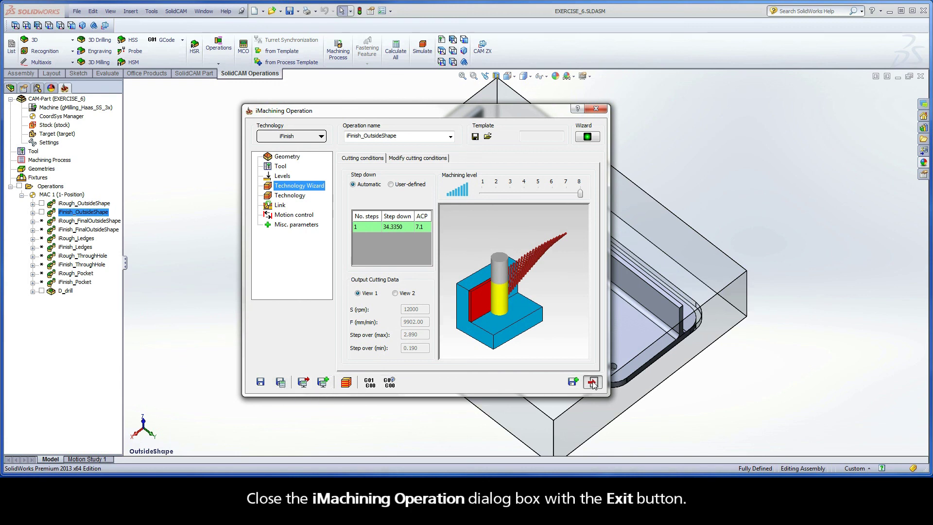
left_click(593, 383)
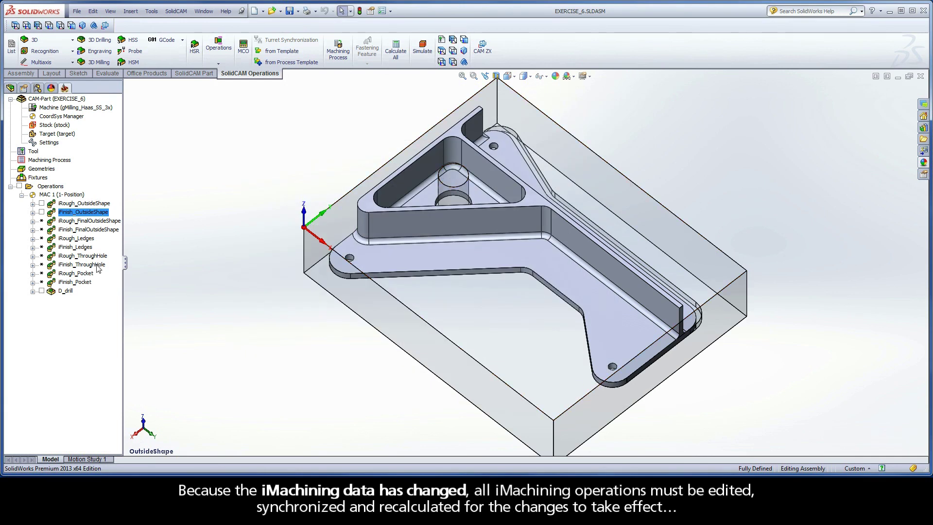
Select the seven iMachining operations from iFinish_FinalOutsideShape through iRough/iFinish Ledges, ThroughHole and Pocket.
left_click(52, 230)
left_click(51, 238)
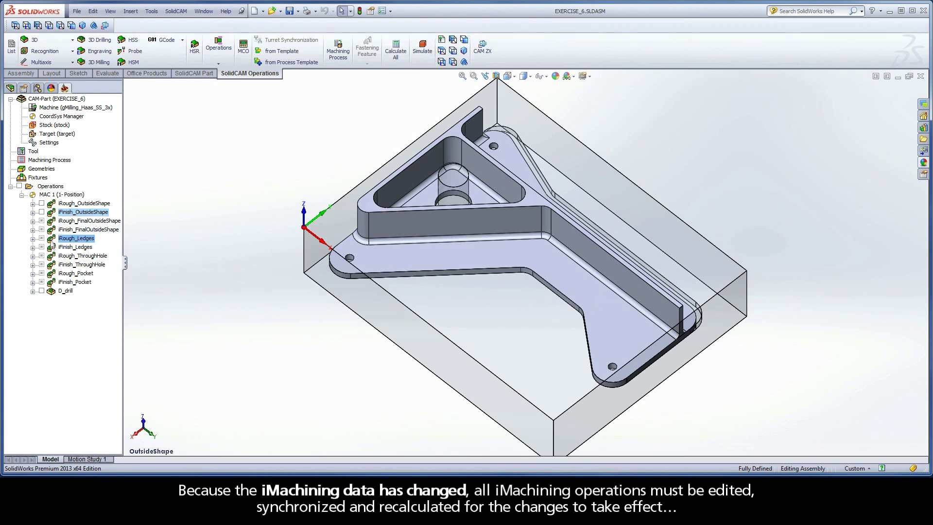
left_click(51, 248)
left_click(51, 257)
left_click(52, 266)
left_click(53, 274)
left_click(52, 282)
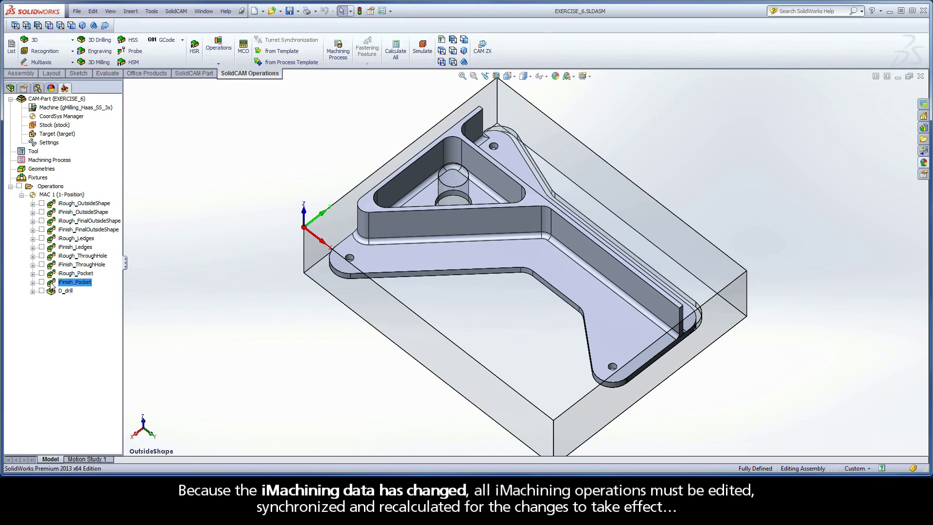